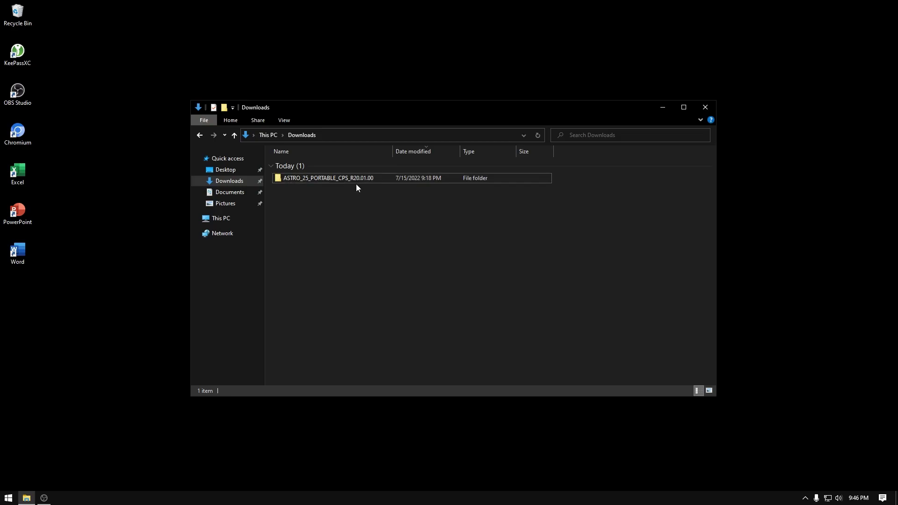
# Open the ASTRO_25_PORTABLE_CPS_R20.01.00 folder and launch its setup application
pyautogui.doubleClick(382, 178)
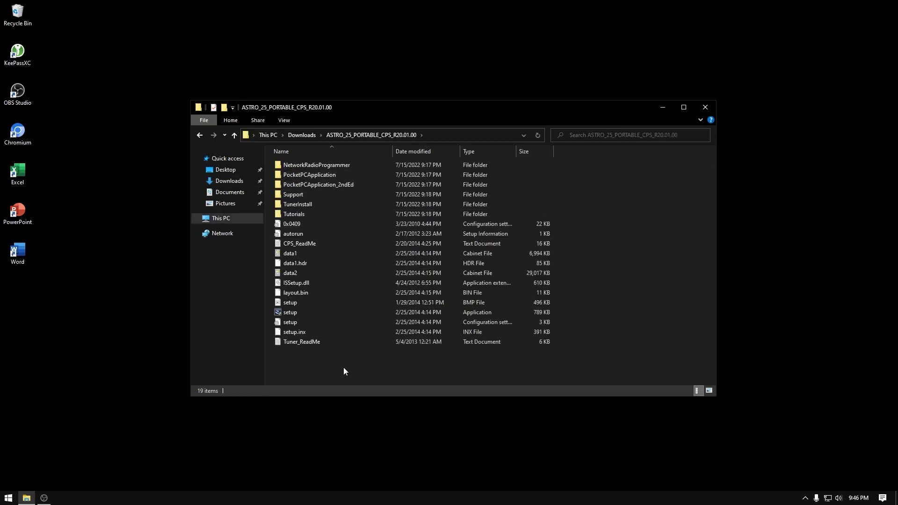
pyautogui.moveTo(343, 366); pyautogui.dragTo(312, 226)
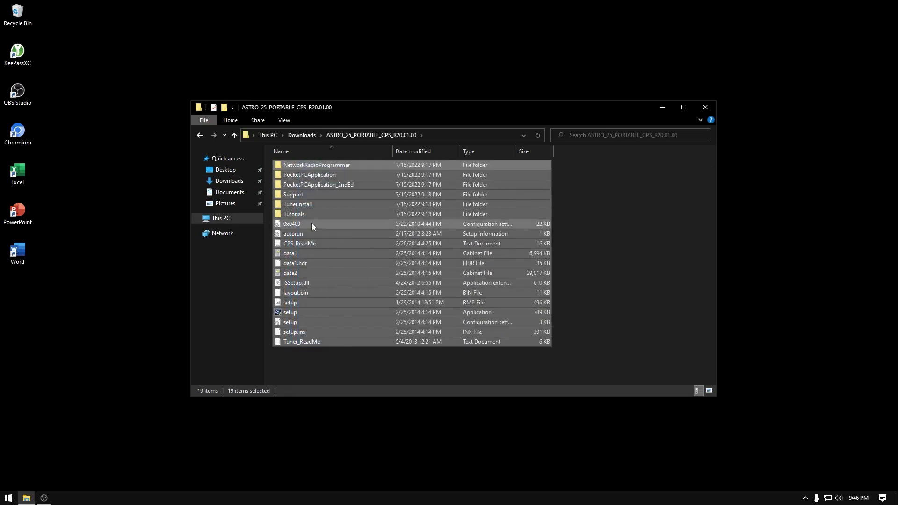
pyautogui.click(327, 375)
pyautogui.doubleClick(301, 311)
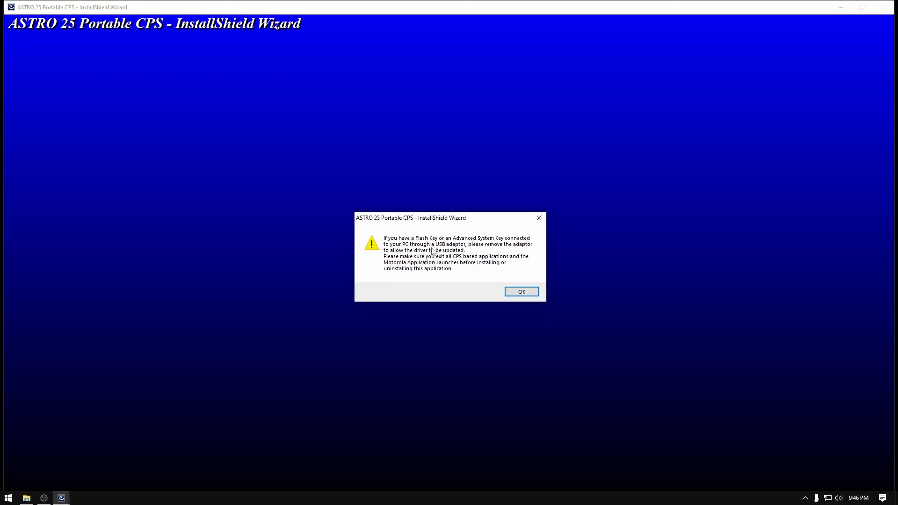
# Acknowledge the Flash Key warning and the .NET Framework 4.0 notice
pyautogui.click(521, 292)
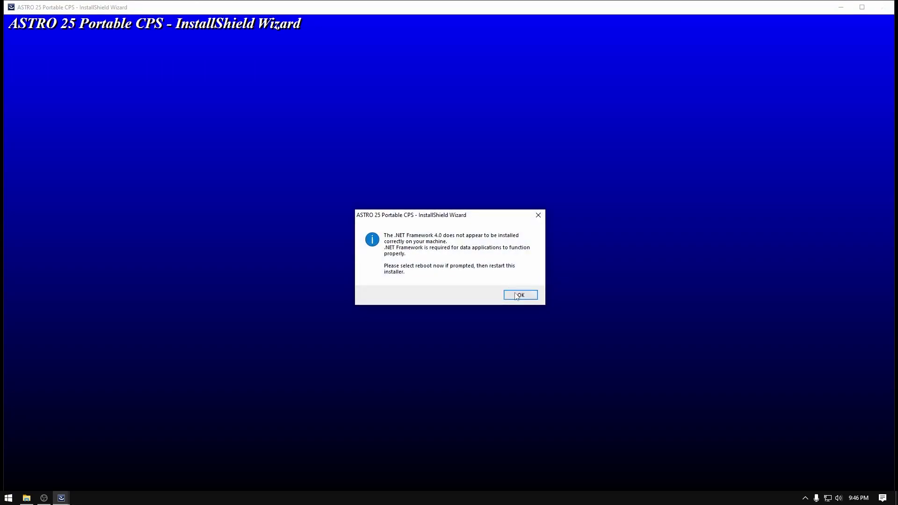
pyautogui.click(529, 296)
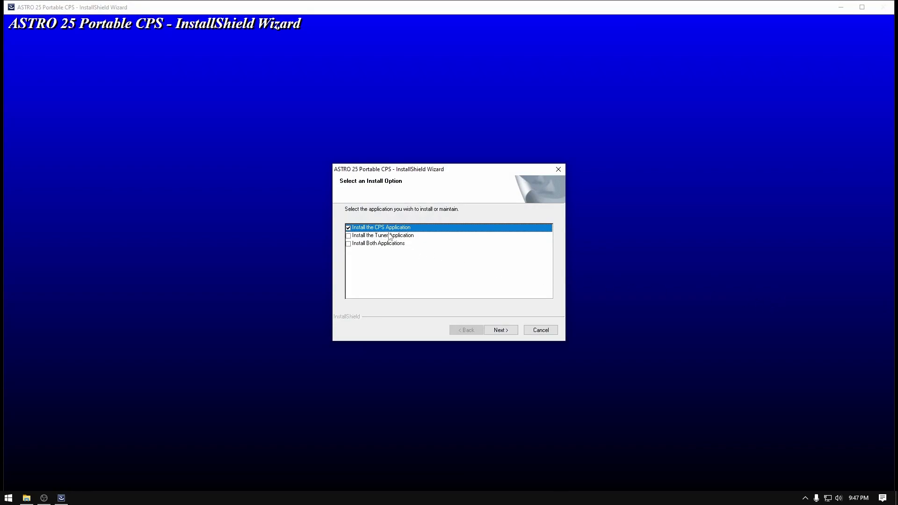
# Choose to install both CPS and Tuner, and accept the license and FCC narrowbanding agreements
pyautogui.click(367, 243)
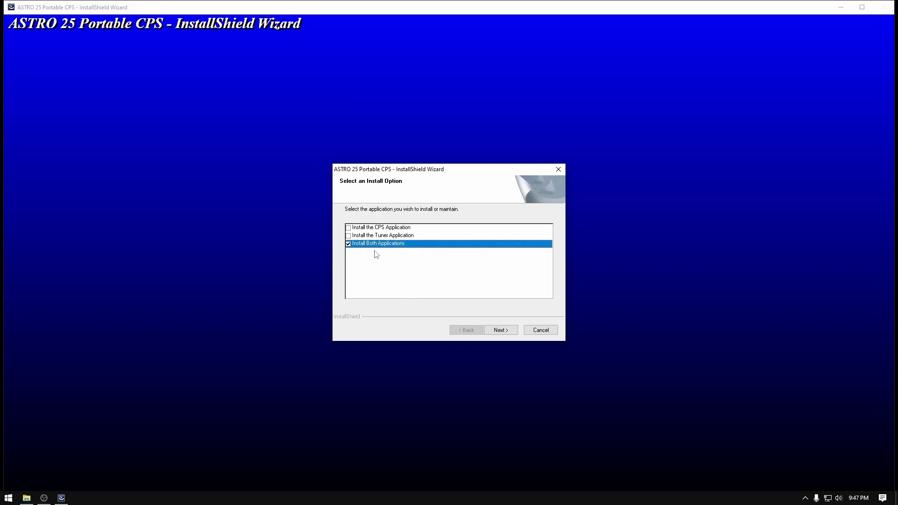
pyautogui.click(501, 333)
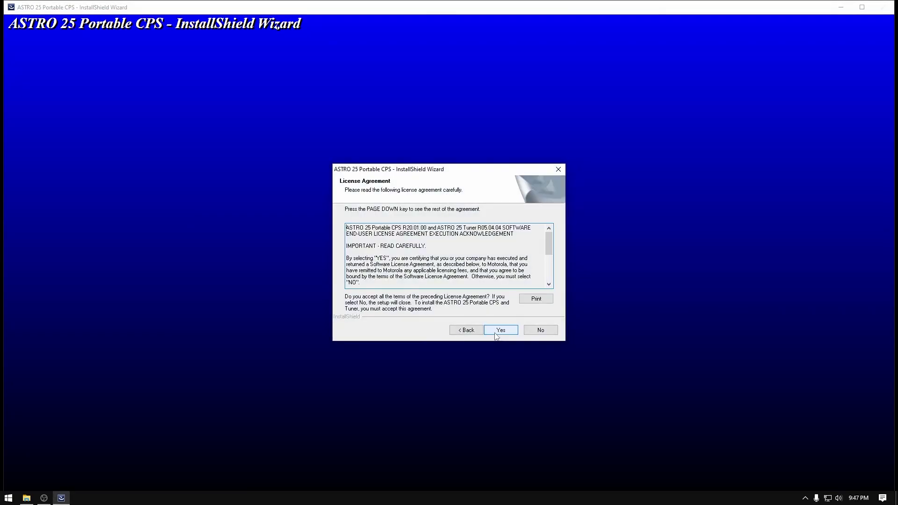
pyautogui.click(495, 333)
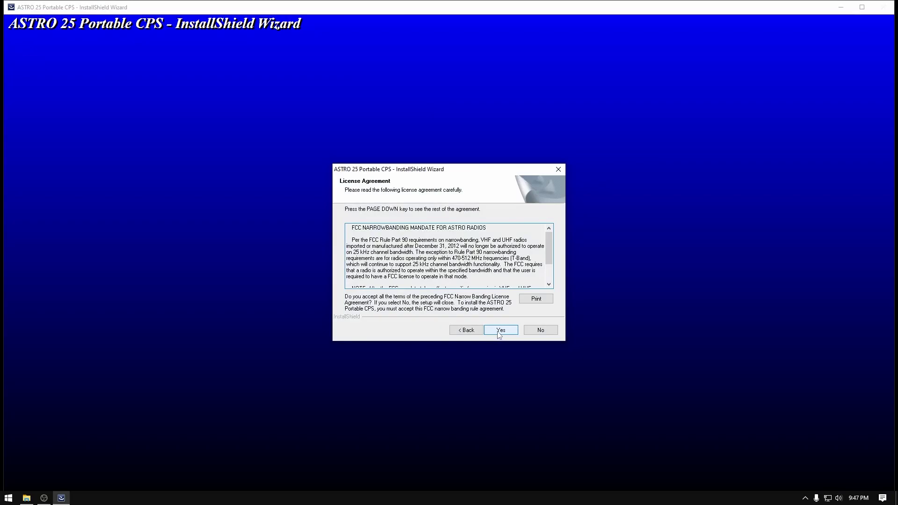
pyautogui.click(499, 335)
pyautogui.click(500, 330)
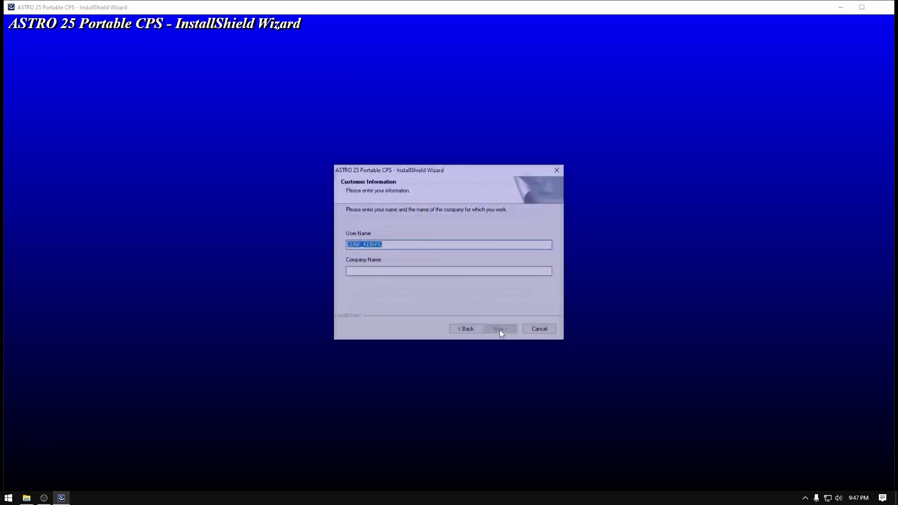
# Fill in the user name and company name customer information
pyautogui.click(421, 241)
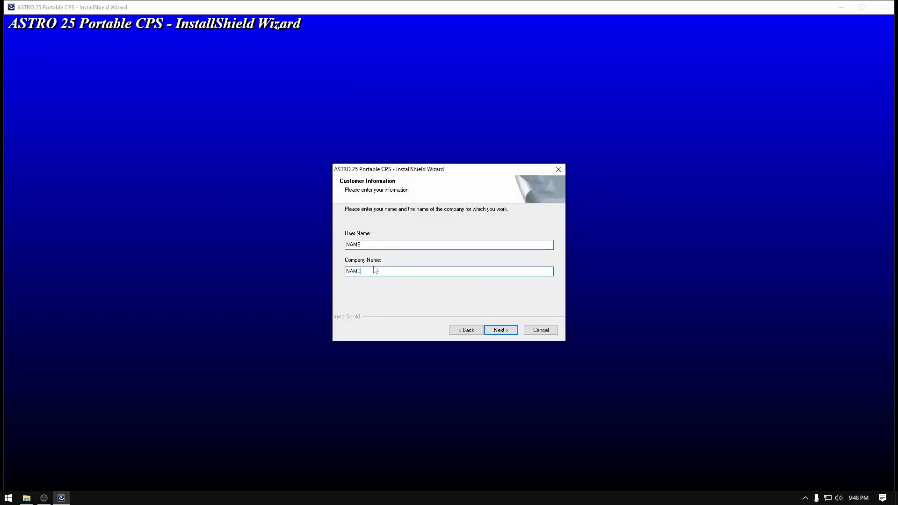
pyautogui.click(378, 244)
pyautogui.click(383, 270)
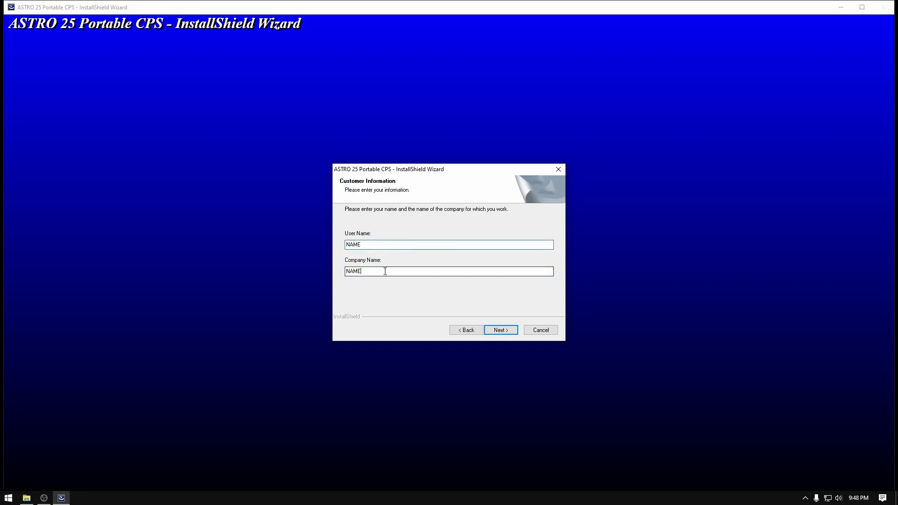
pyautogui.click(498, 330)
# Keep the default CPS and Tuner install folders and the Typical setup type
pyautogui.click(501, 331)
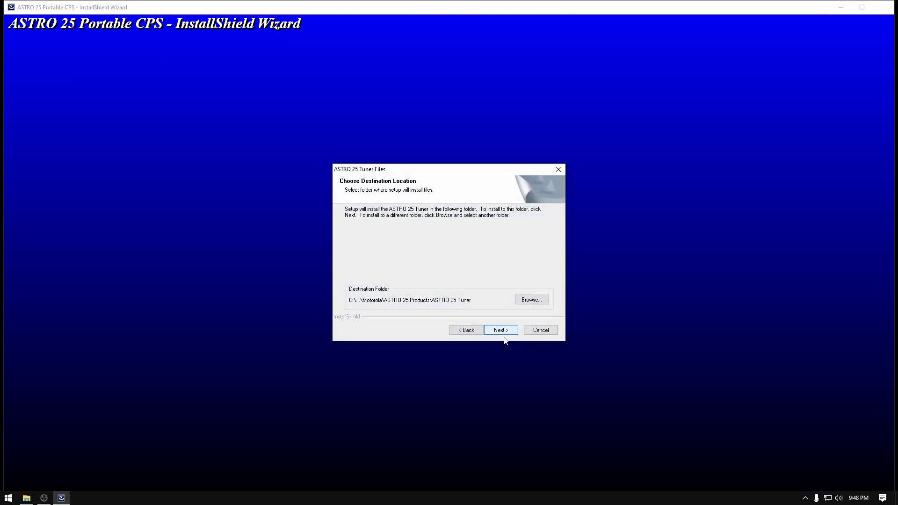
pyautogui.click(501, 331)
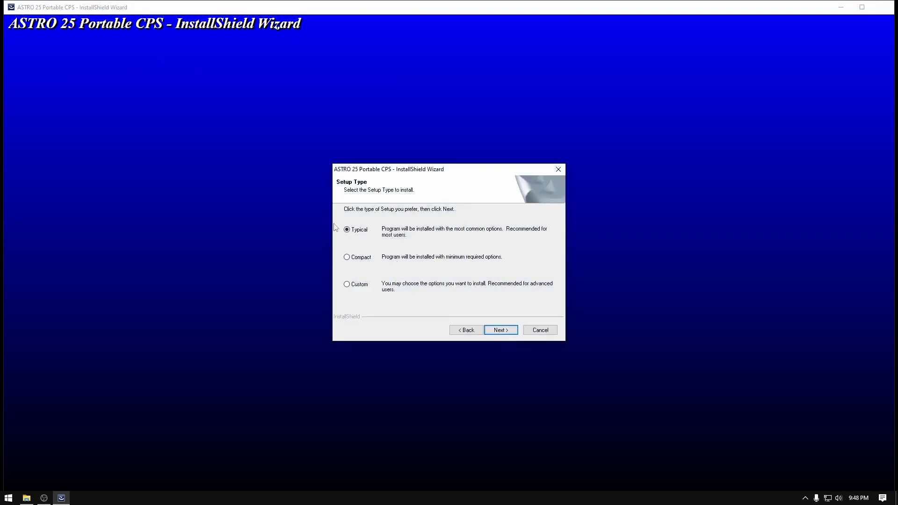
pyautogui.click(498, 330)
# Start the installation, stop the CPS intro, and install the Maxim Integrated and Motorola Solutions drivers
pyautogui.click(499, 330)
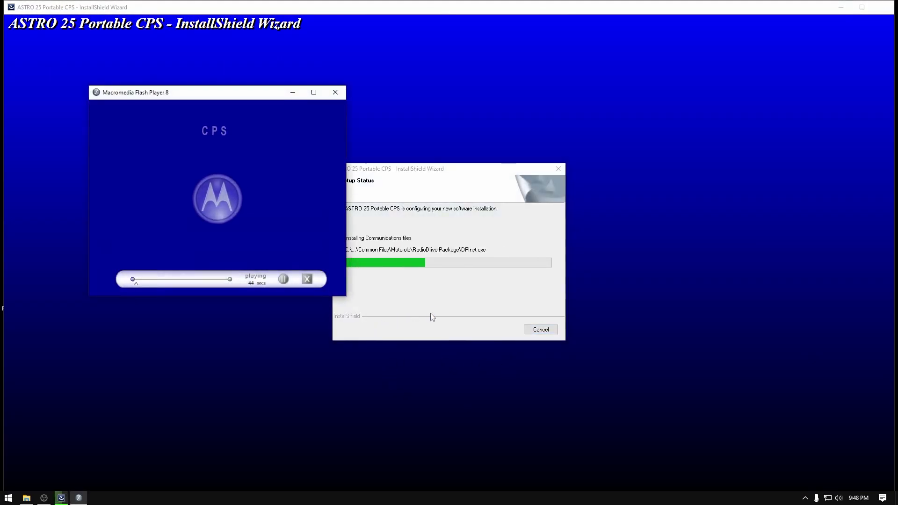
pyautogui.click(283, 278)
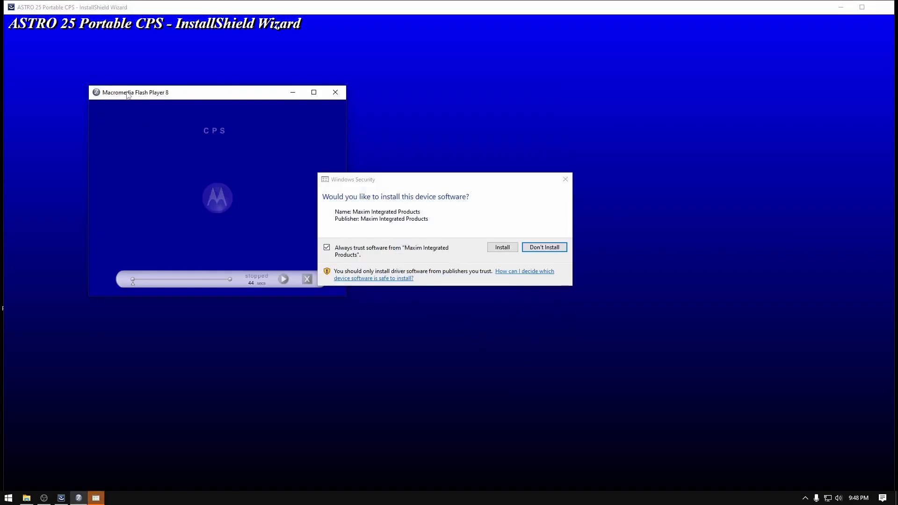
pyautogui.doubleClick(164, 93)
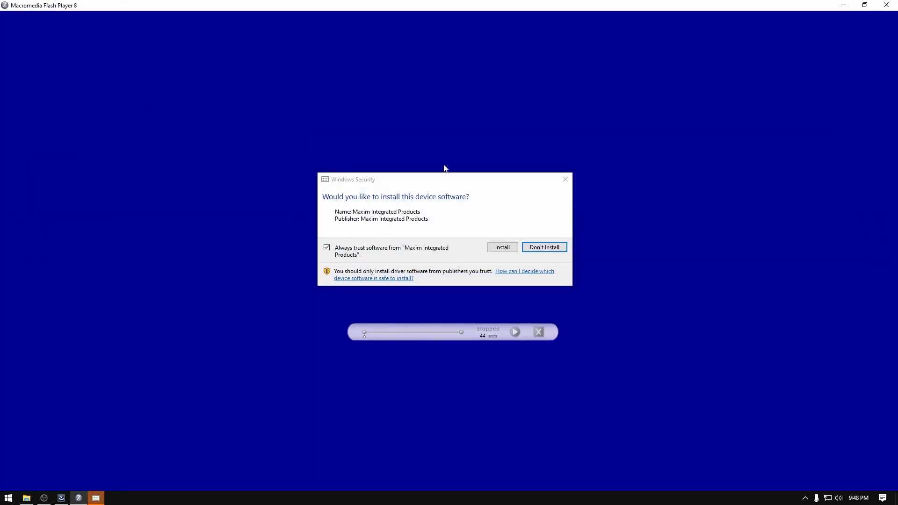
pyautogui.moveTo(575, 2); pyautogui.dragTo(149, 44)
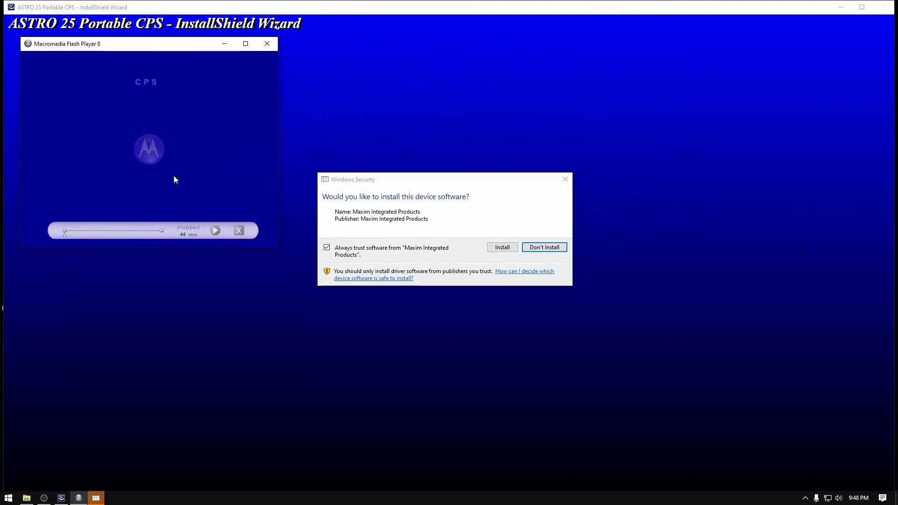
pyautogui.click(508, 250)
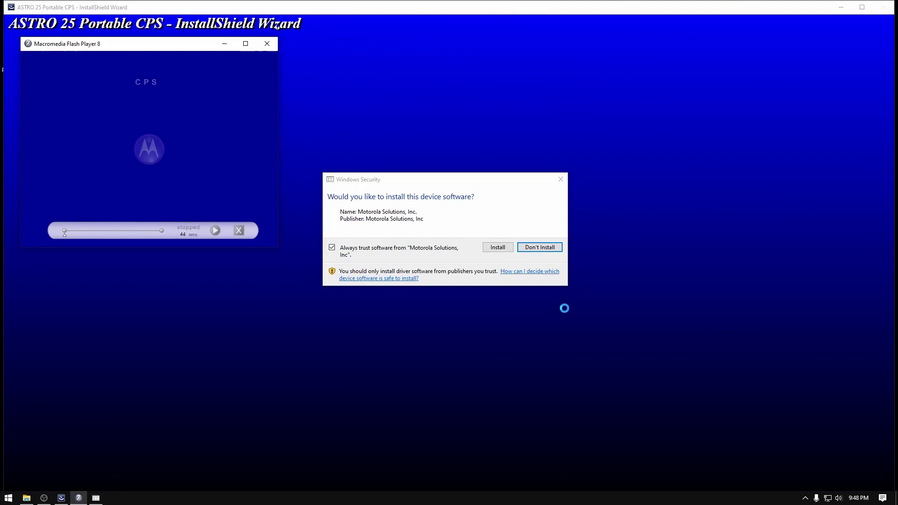
pyautogui.click(502, 249)
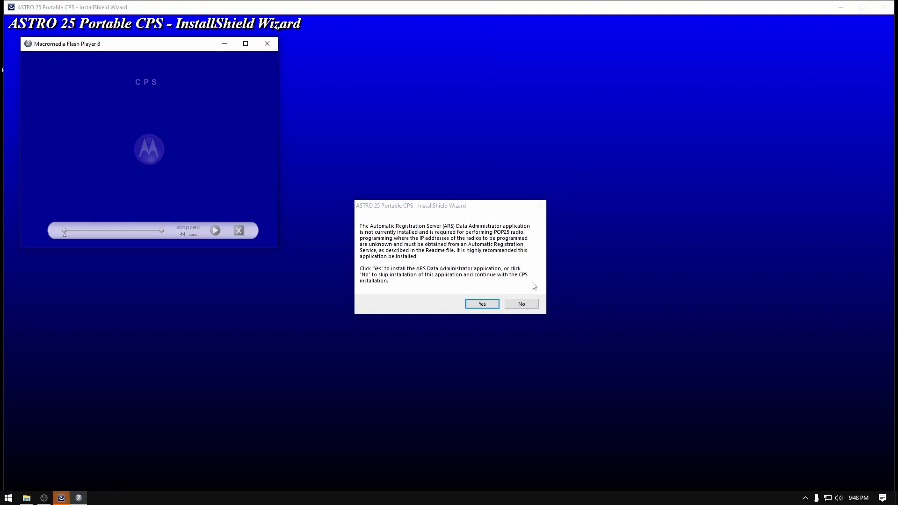
# Skip ARS Data Administrator and the AKA component, postpone the restart, and finish the installer
pyautogui.click(520, 304)
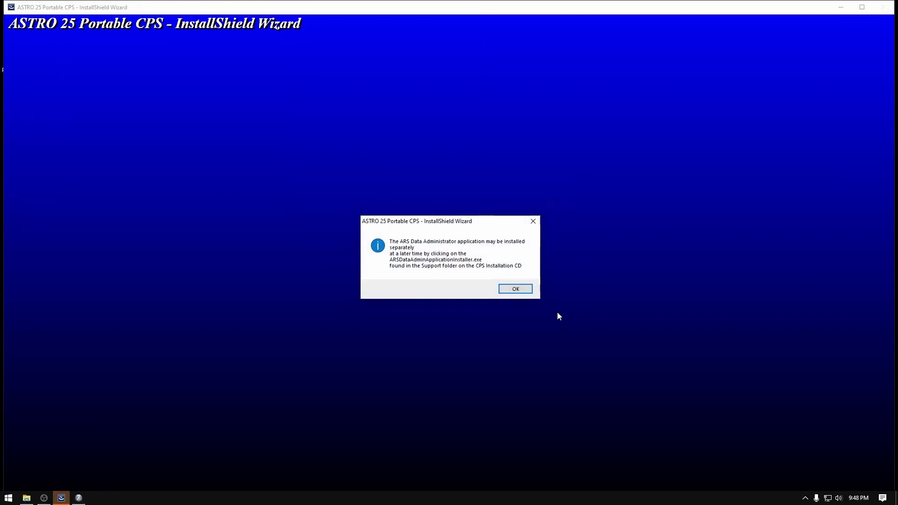
pyautogui.click(522, 291)
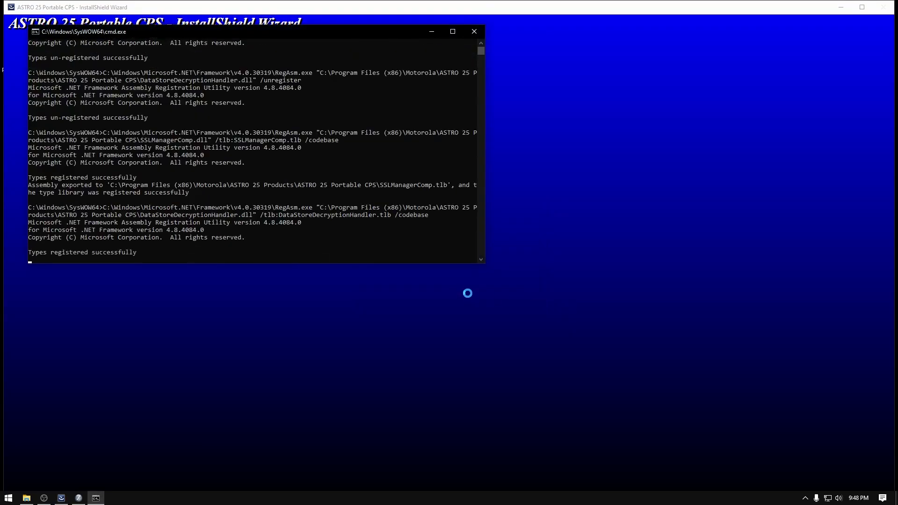
pyautogui.click(522, 292)
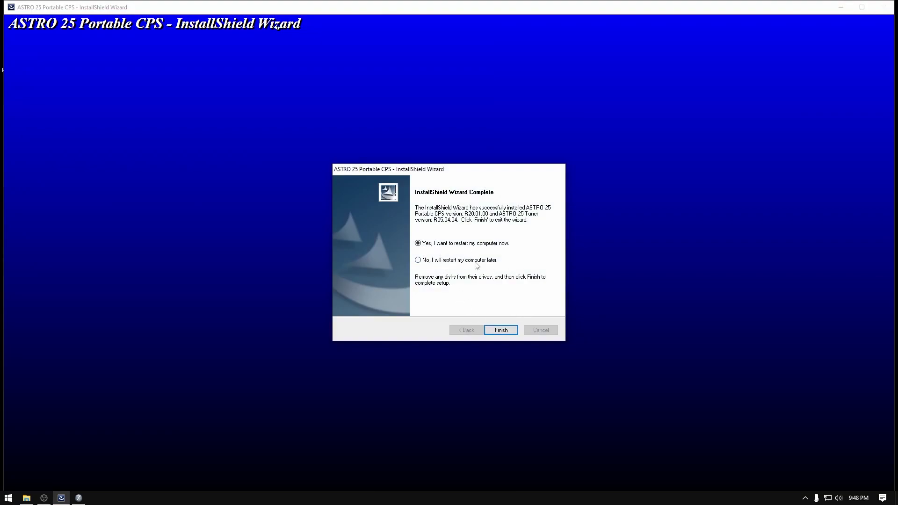
pyautogui.click(476, 262)
pyautogui.click(506, 335)
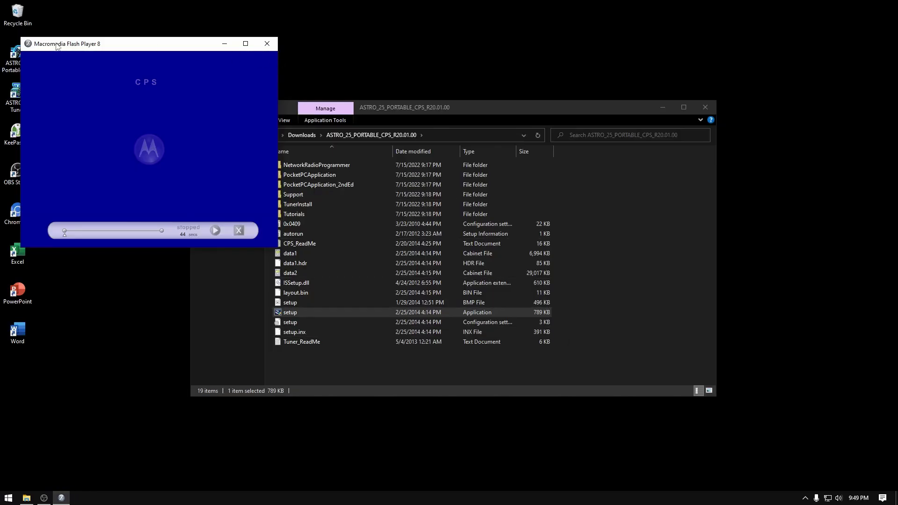
# Close the Flash Player window and the downloaded setup folder window
pyautogui.moveTo(90, 48); pyautogui.dragTo(160, 58)
pyautogui.click(337, 53)
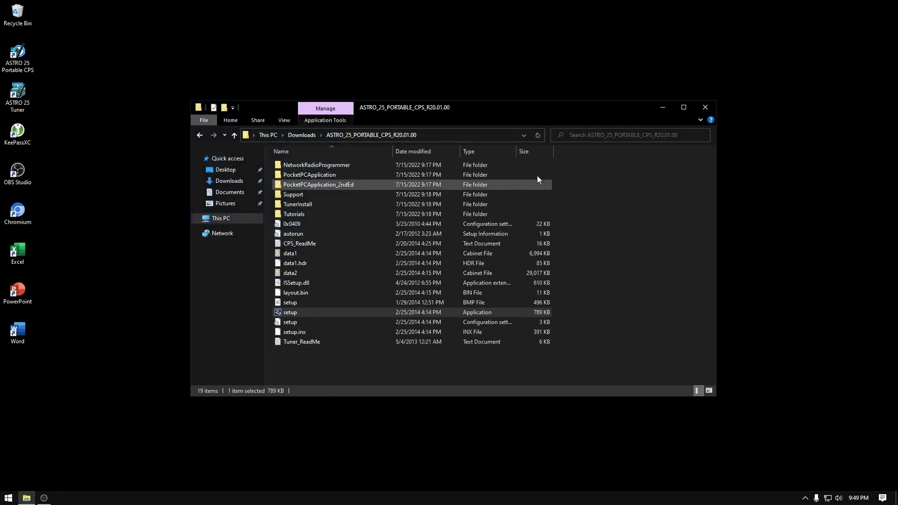
pyautogui.click(706, 107)
# Launch ASTRO 25 Portable CPS from its desktop shortcut
pyautogui.moveTo(2, 36); pyautogui.dragTo(47, 101)
pyautogui.click(47, 101)
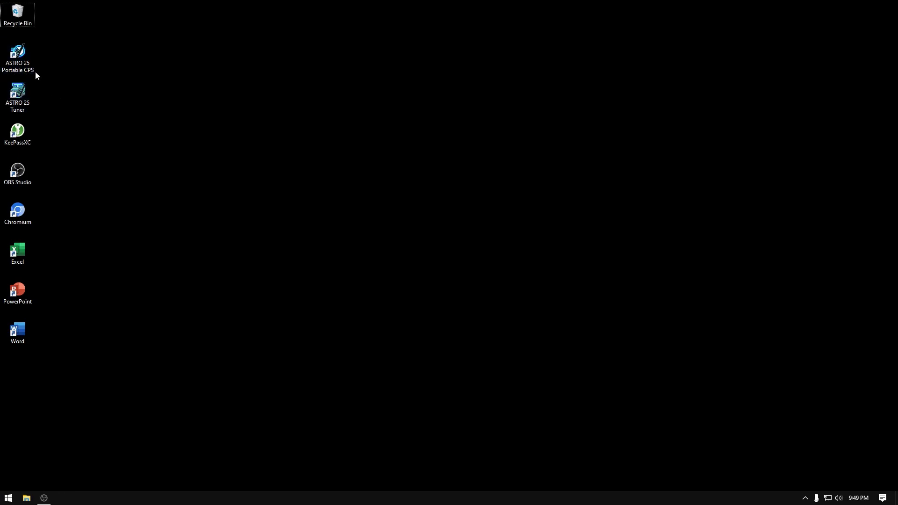
pyautogui.doubleClick(24, 68)
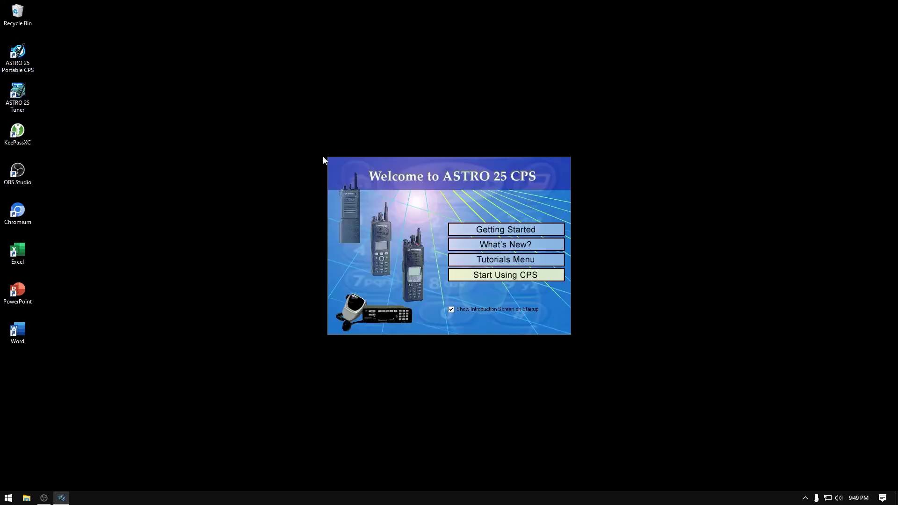
pyautogui.click(515, 280)
# Enter CPS from the welcome screen, turn off Show Tips on Startup, and close Tip of the Day
pyautogui.click(504, 278)
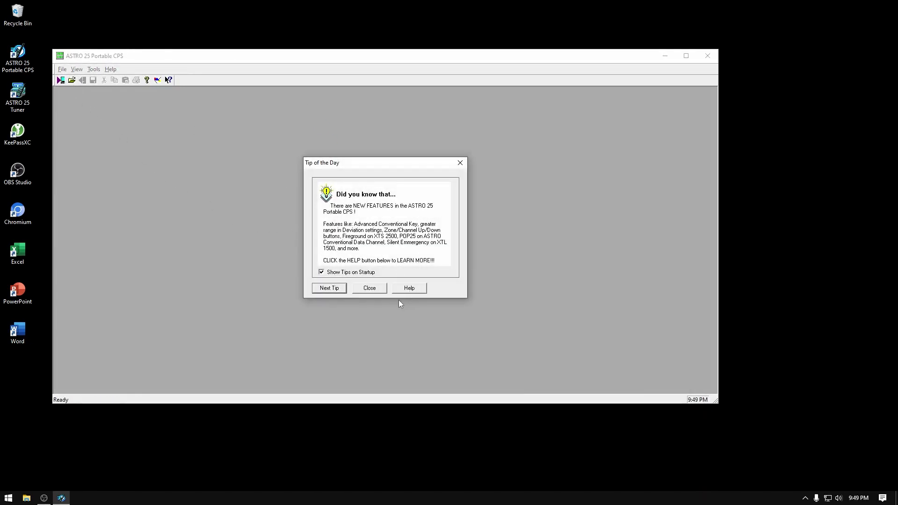
pyautogui.moveTo(334, 163); pyautogui.dragTo(387, 170)
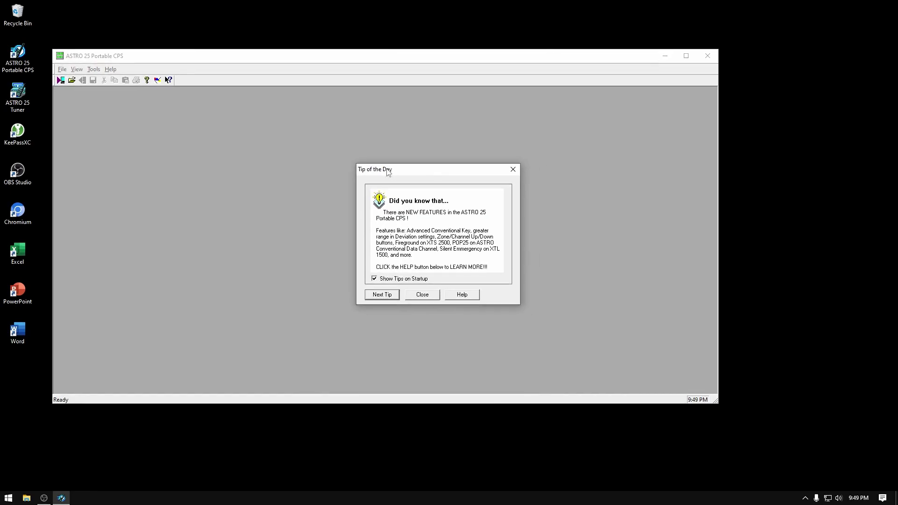
pyautogui.click(390, 279)
pyautogui.click(423, 296)
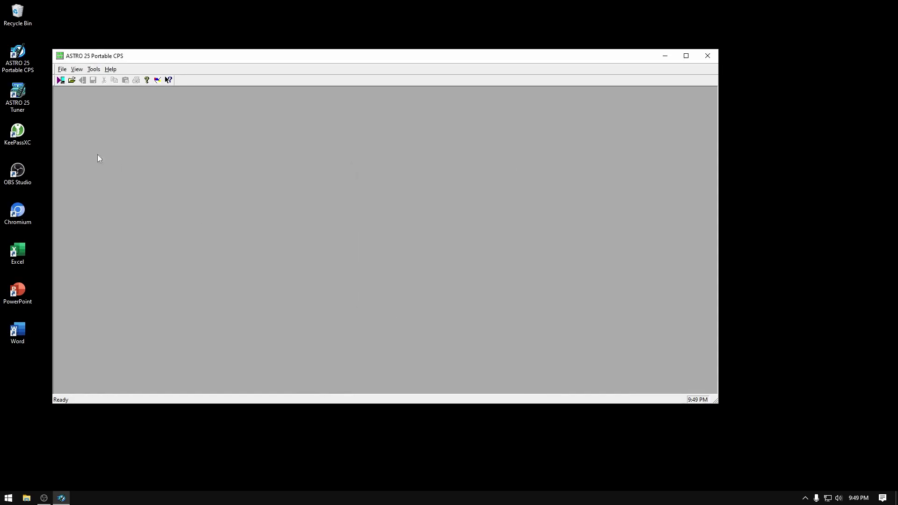
pyautogui.click(62, 69)
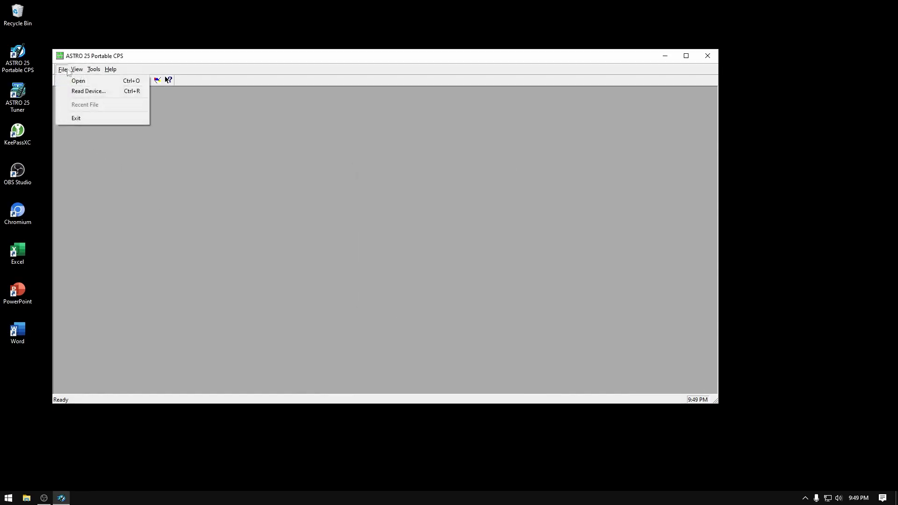
pyautogui.moveTo(110, 70)
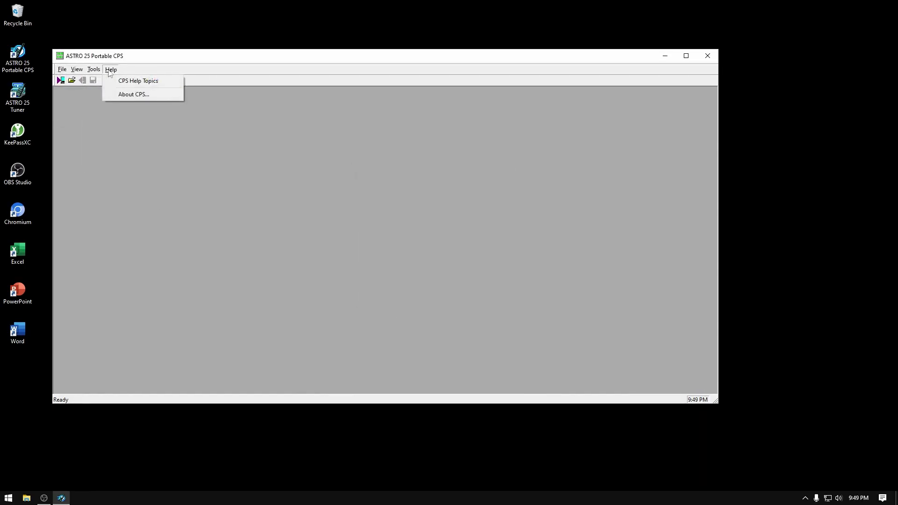
pyautogui.click(153, 96)
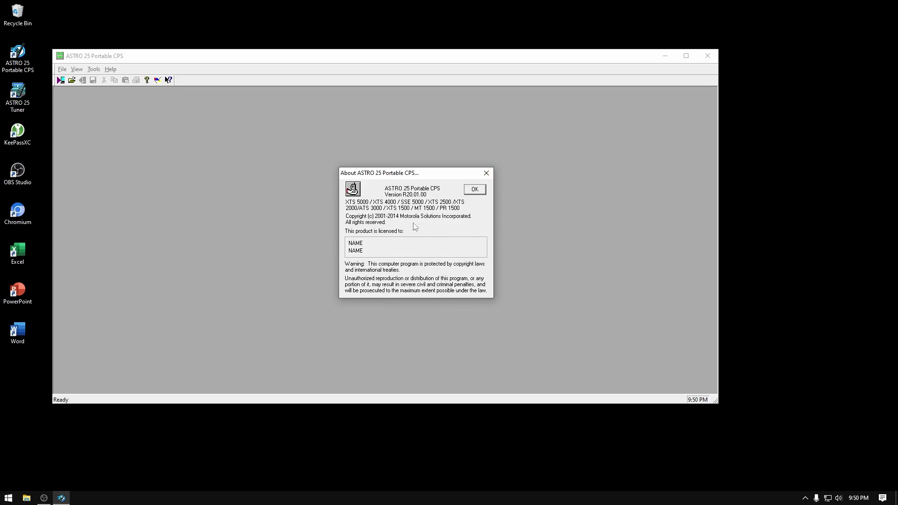
pyautogui.moveTo(418, 175); pyautogui.dragTo(364, 172)
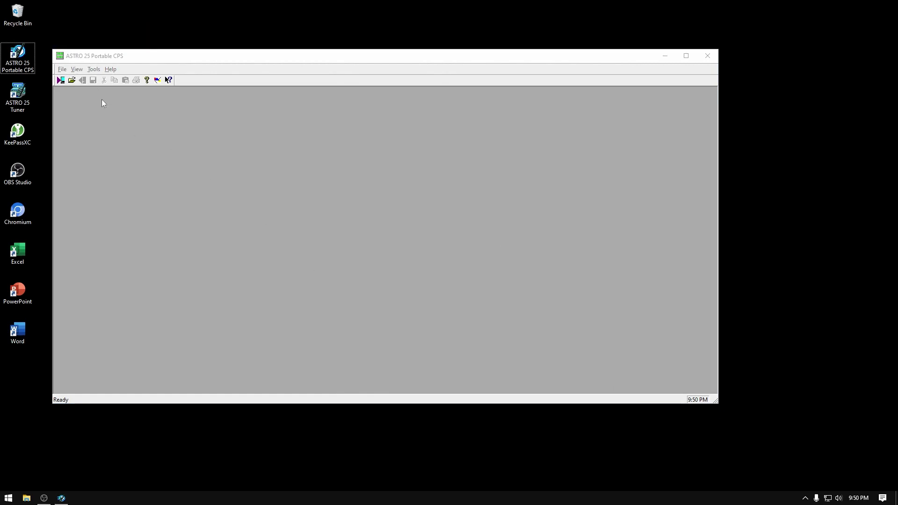
pyautogui.click(102, 99)
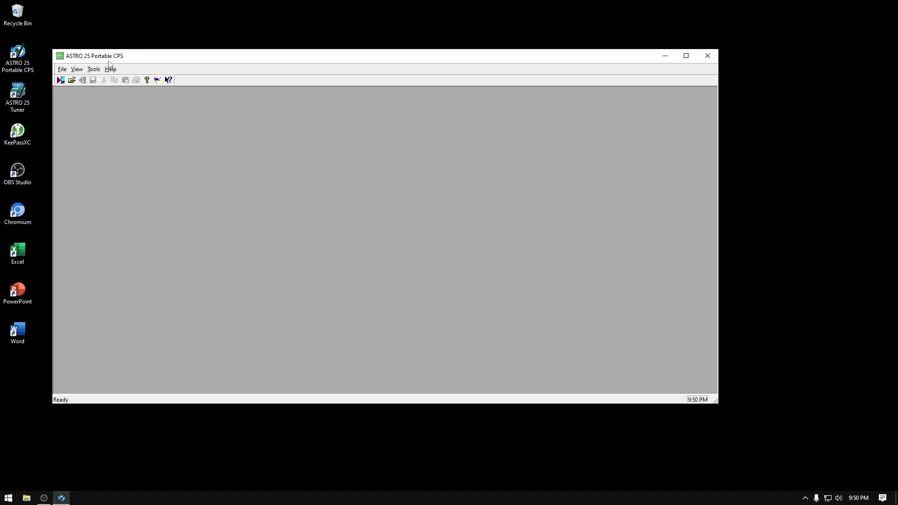
pyautogui.moveTo(110, 59); pyautogui.dragTo(102, 58)
pyautogui.click(54, 69)
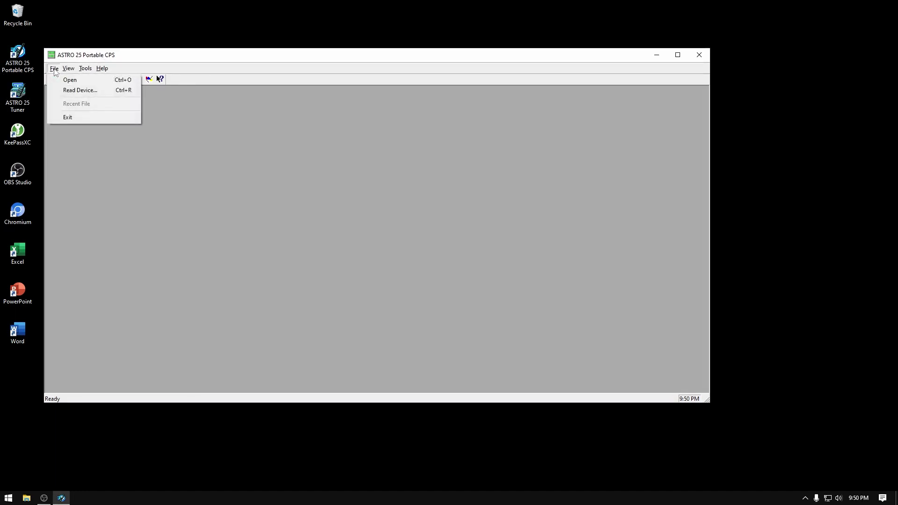
pyautogui.moveTo(102, 68)
pyautogui.click(180, 60)
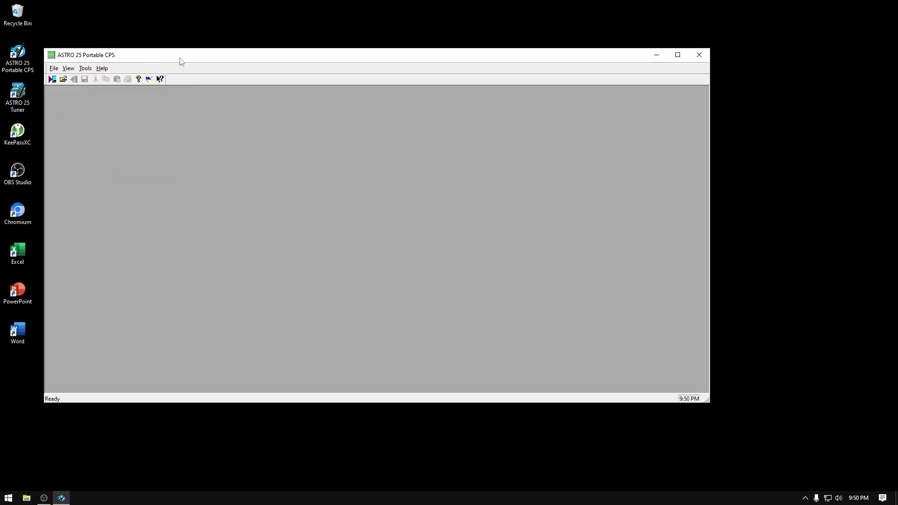
pyautogui.click(55, 70)
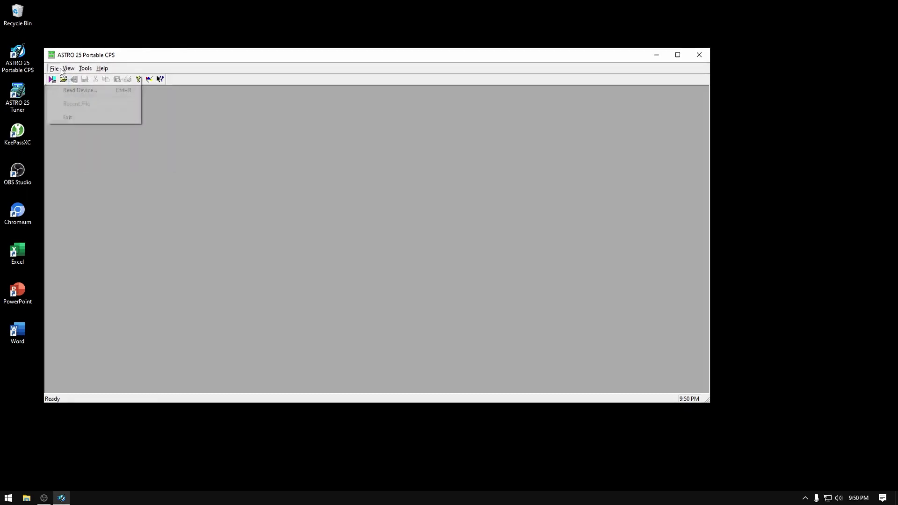
pyautogui.moveTo(89, 66)
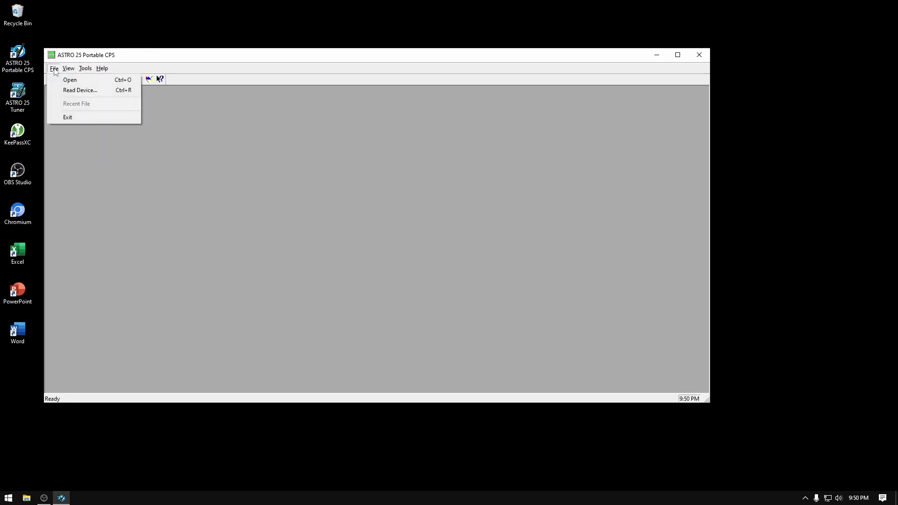
pyautogui.click(55, 70)
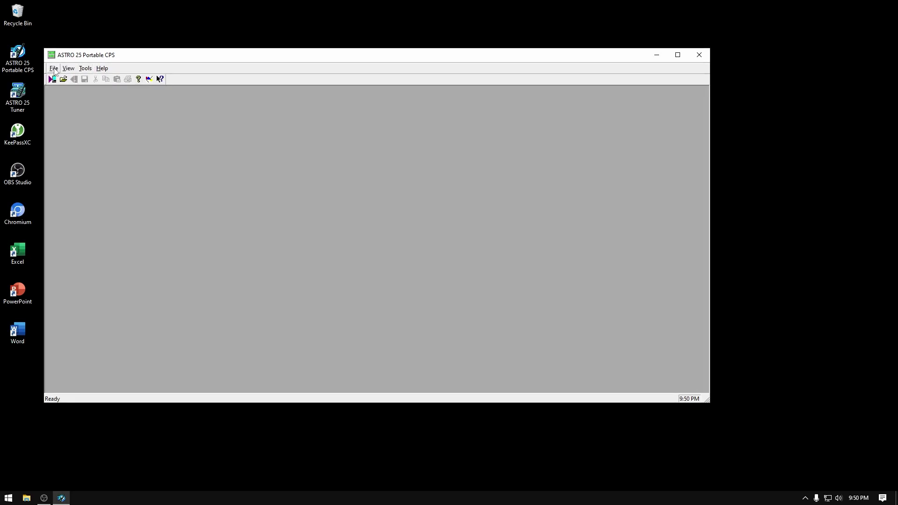
pyautogui.click(54, 71)
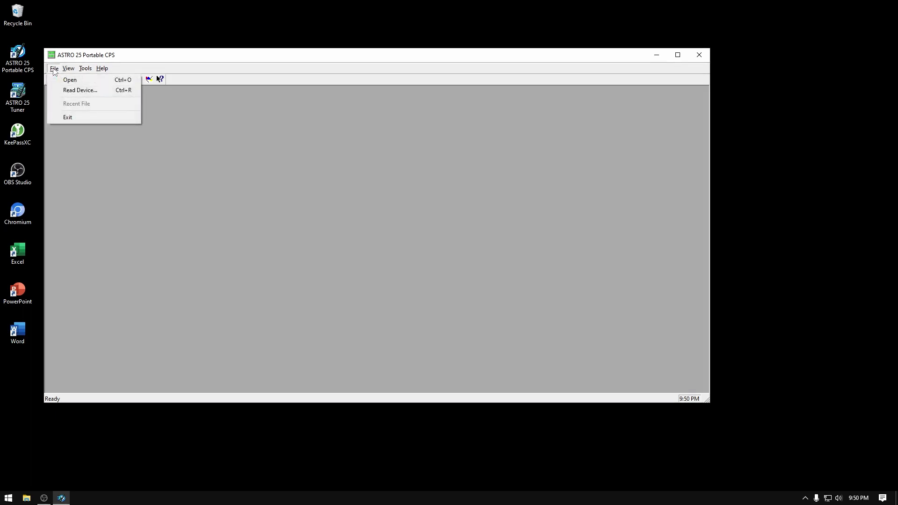